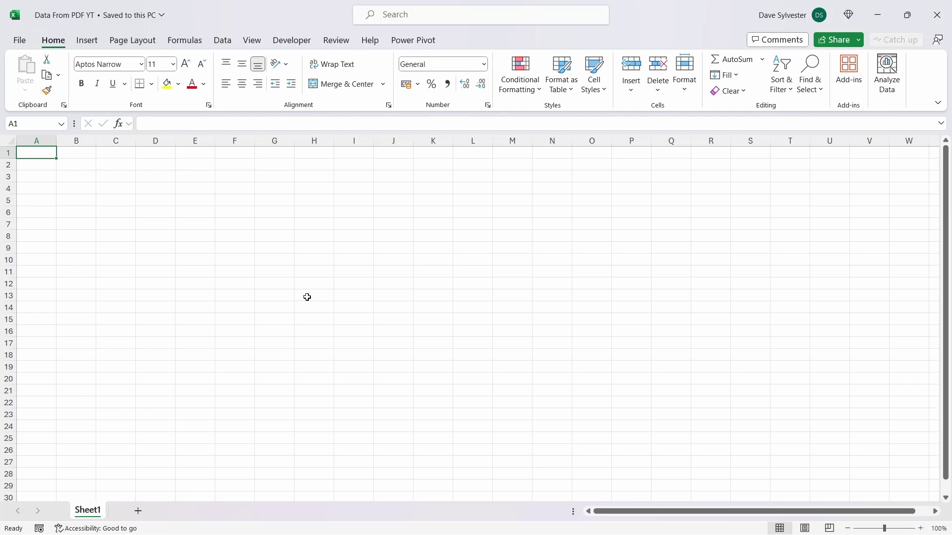
Step: Import 'Excel From PDF' through Data > Get Data > From File > From PDF
left_click(222, 41)
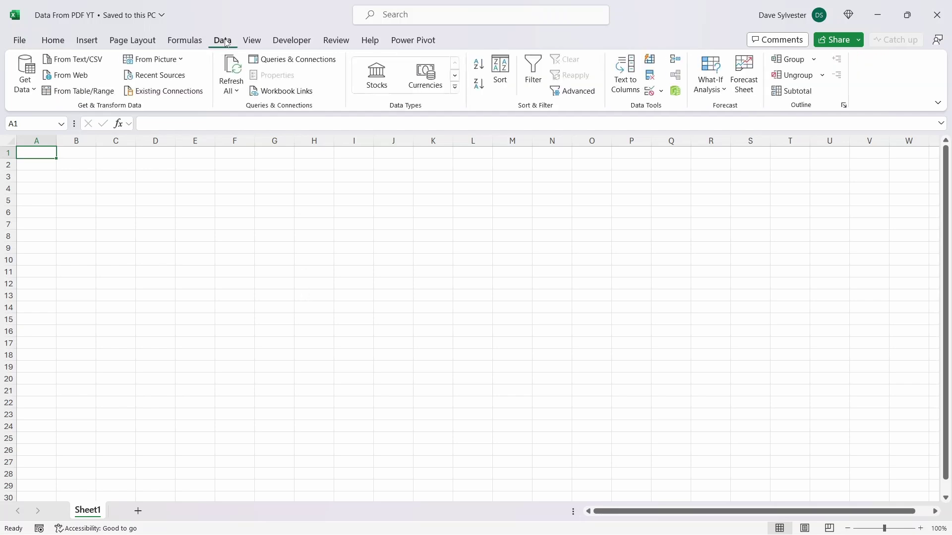
left_click(31, 92)
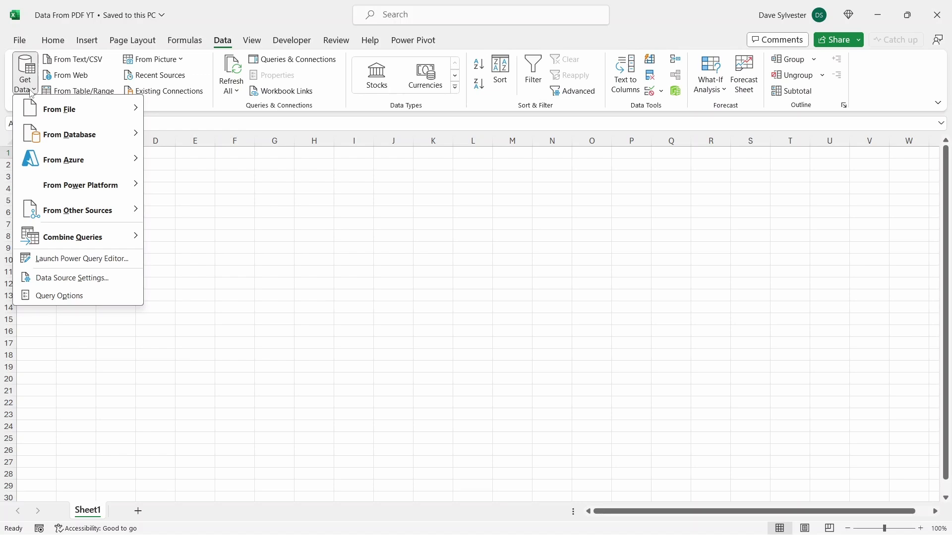
mouse_move(41, 109)
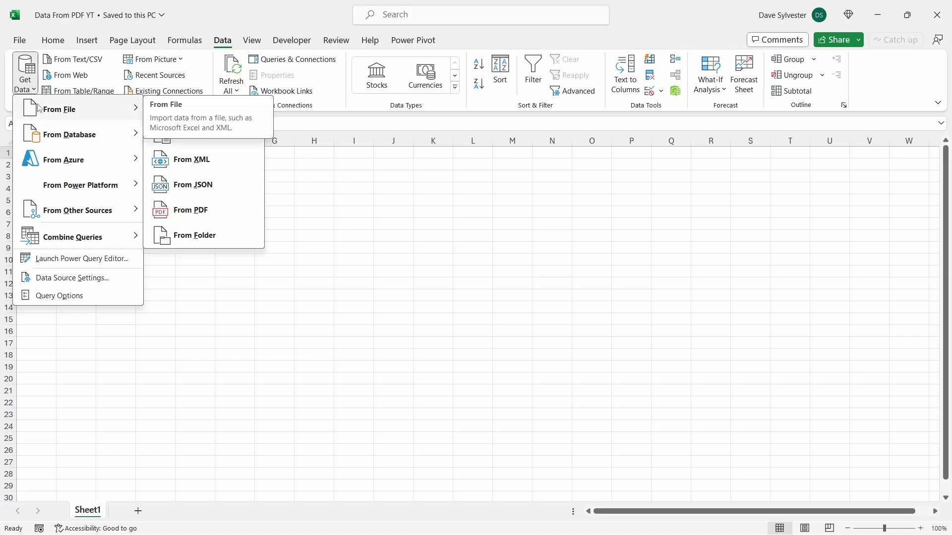
mouse_move(67, 134)
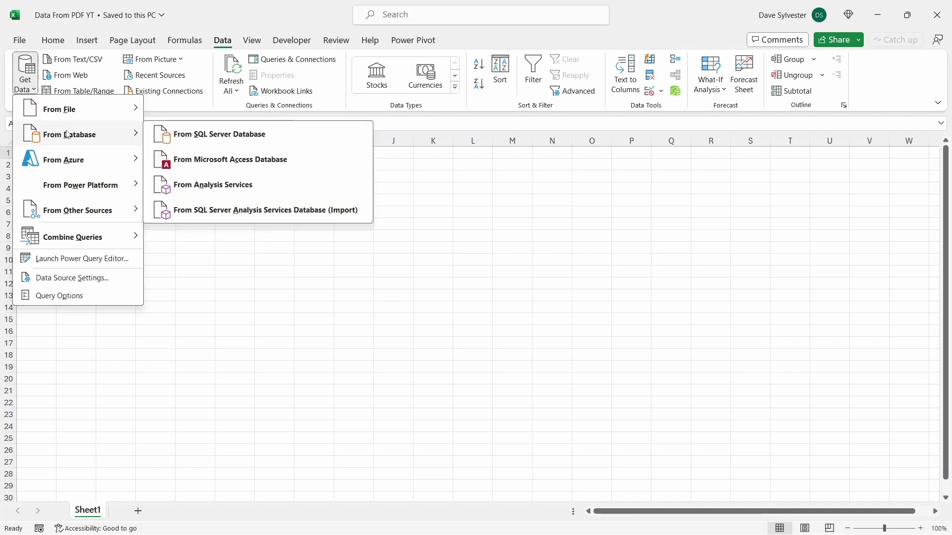
mouse_move(92, 211)
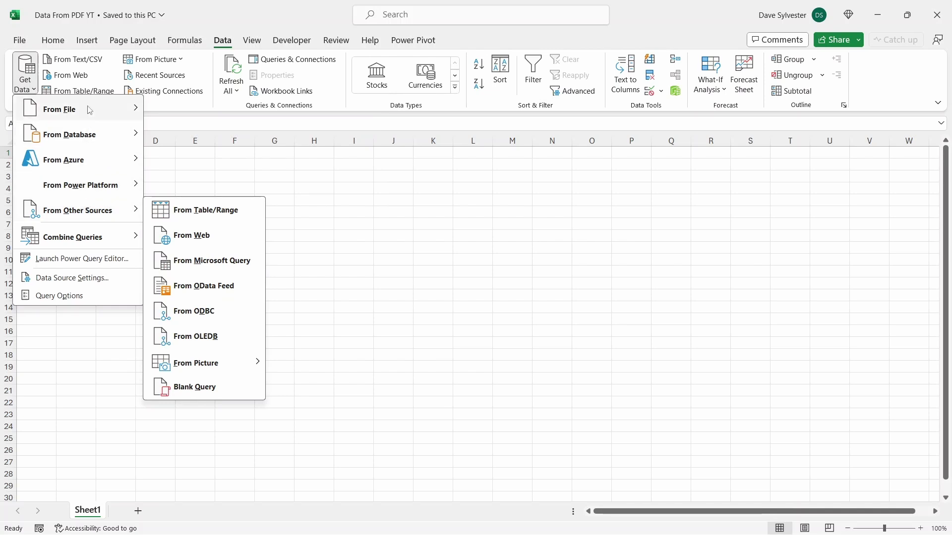
mouse_move(91, 109)
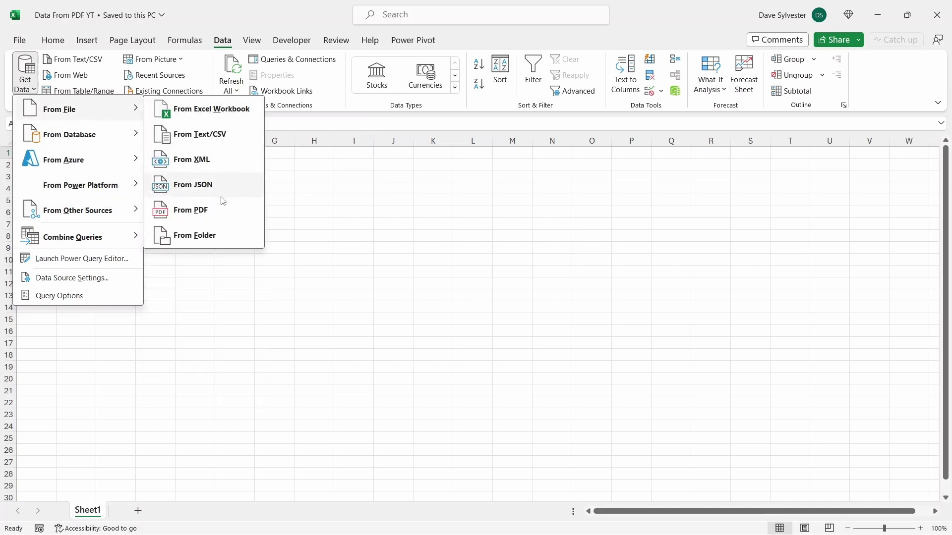
left_click(221, 210)
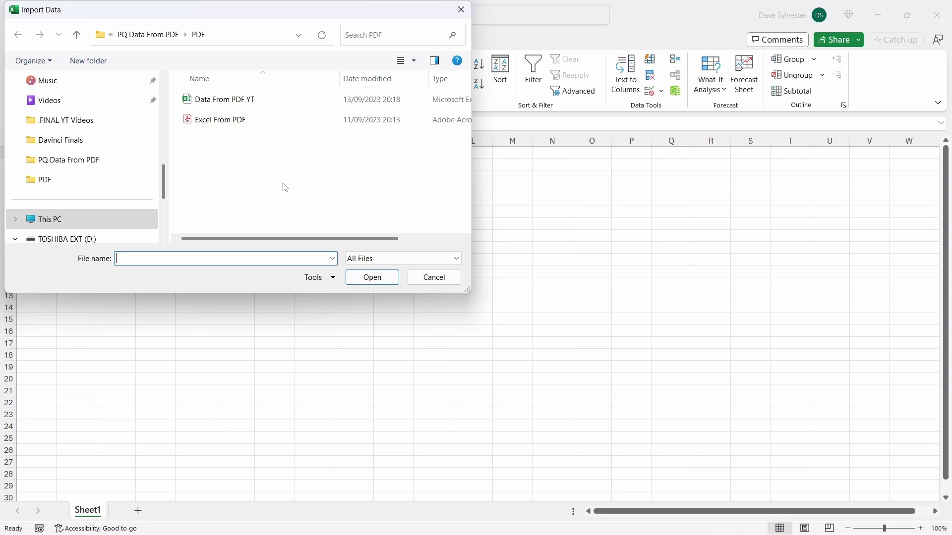
left_click(229, 120)
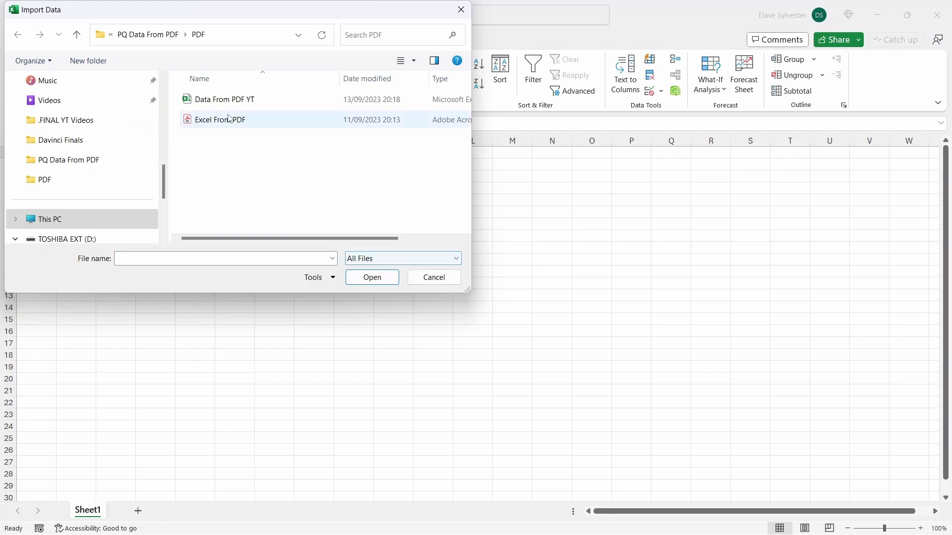
left_click(362, 277)
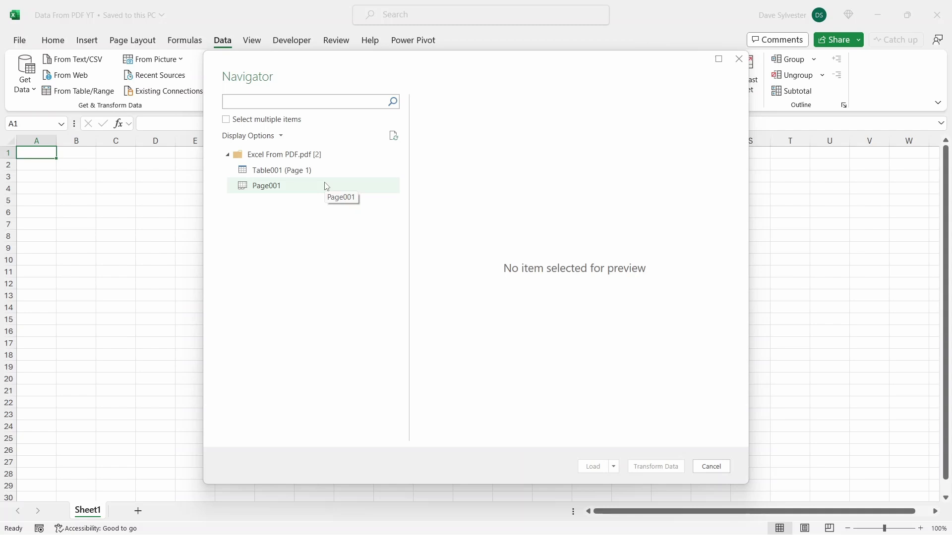
Step: Preview Table001 (Page 1) and Page001, then send Table001 (Page 1) to Power Query with Transform Data
left_click(227, 120)
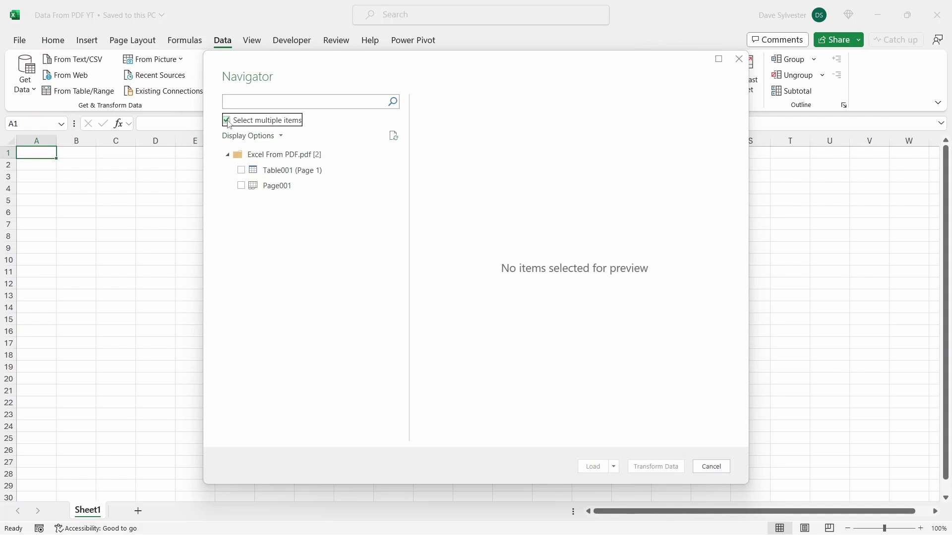
left_click(227, 121)
left_click(272, 174)
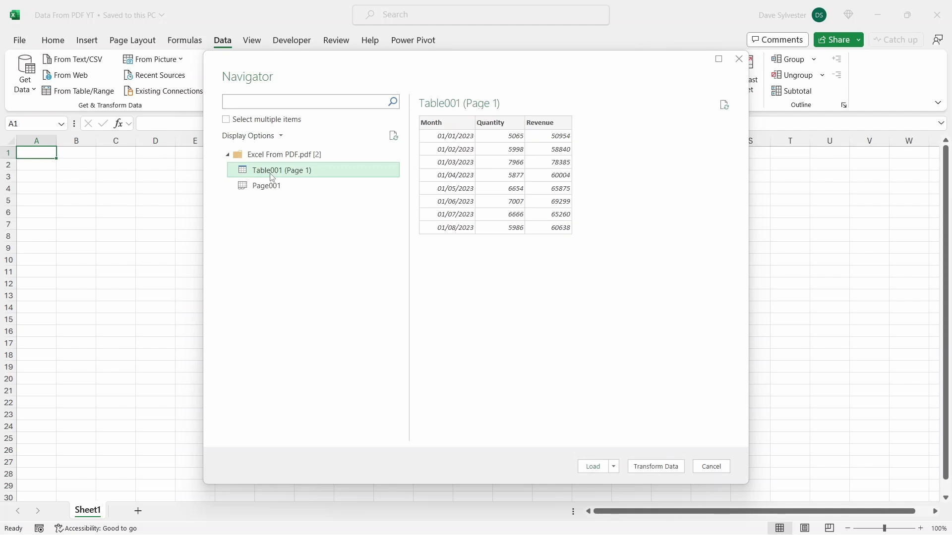
left_click(272, 187)
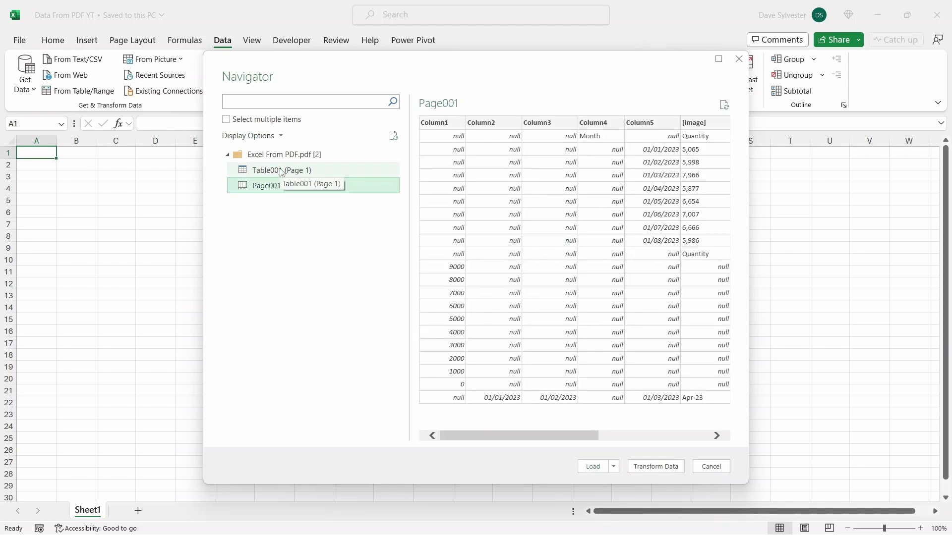
left_click(282, 172)
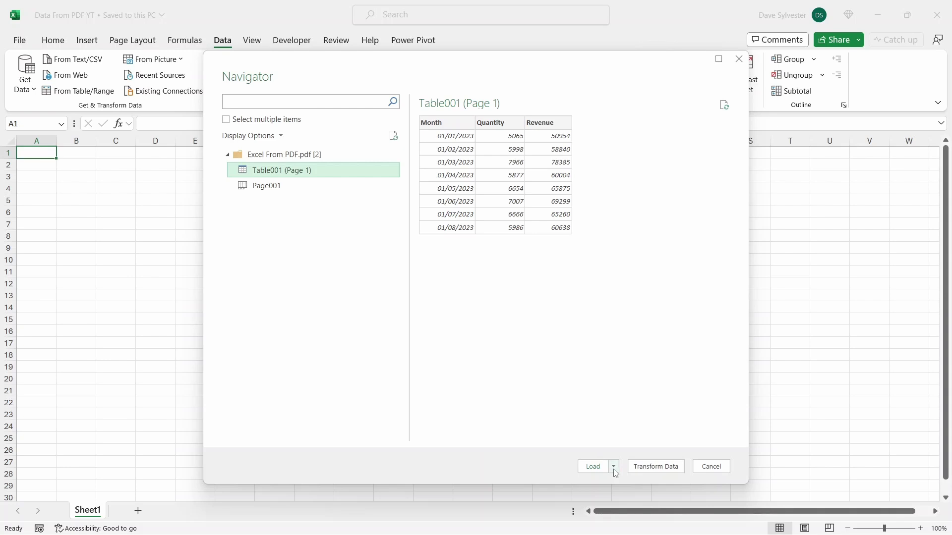
left_click(677, 468)
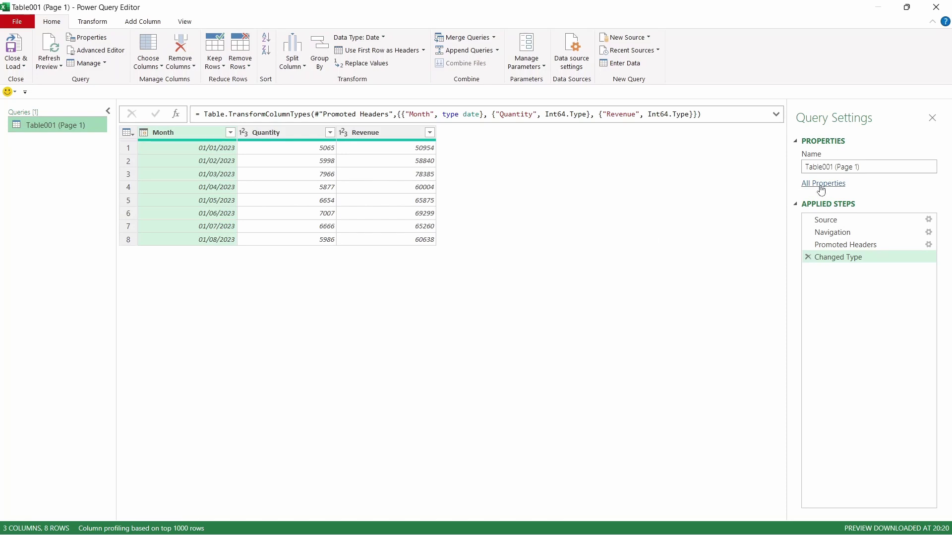
Step: Rename the query to 'SalesData' in Query Settings
left_click(865, 166)
triple_click(866, 168)
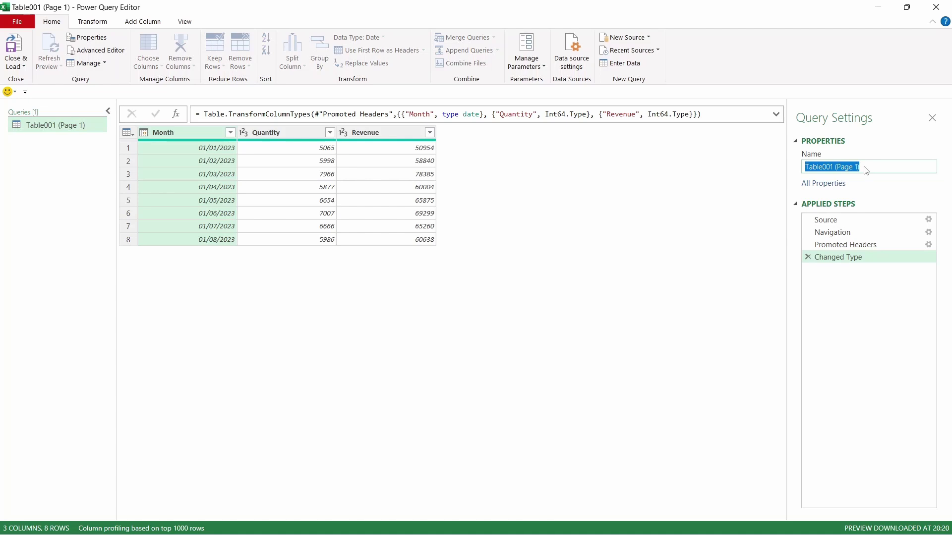
type("SalesData")
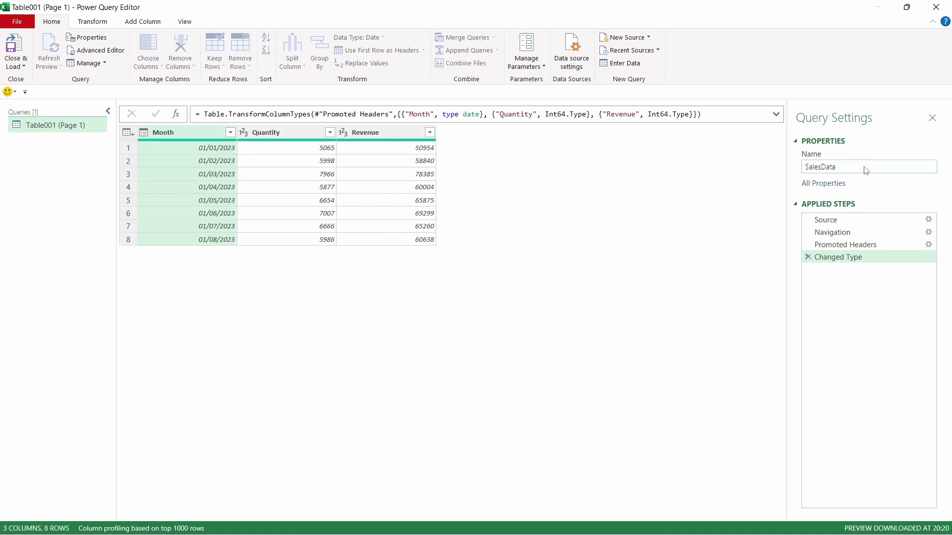
key("Return")
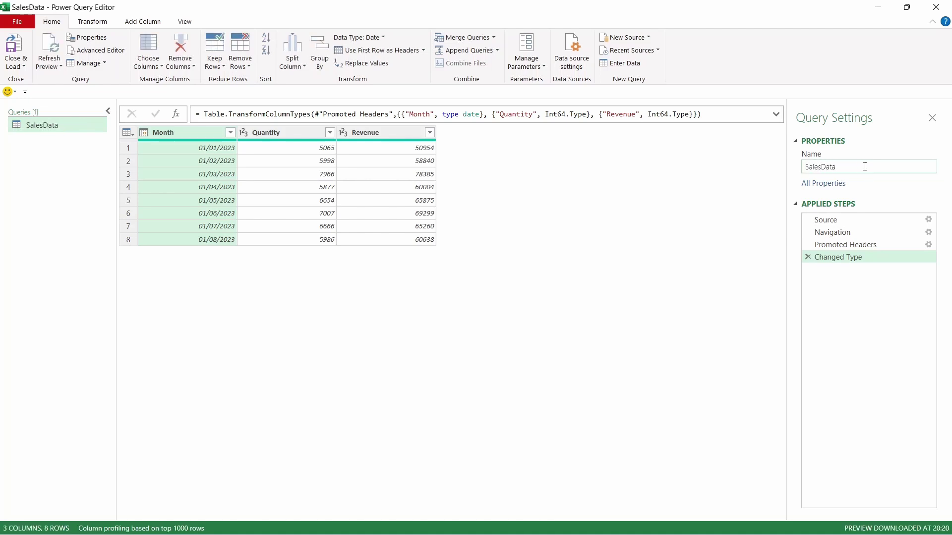
Step: Review the Source, Navigation, Promoted Headers and Changed Type applied steps in turn
left_click(875, 221)
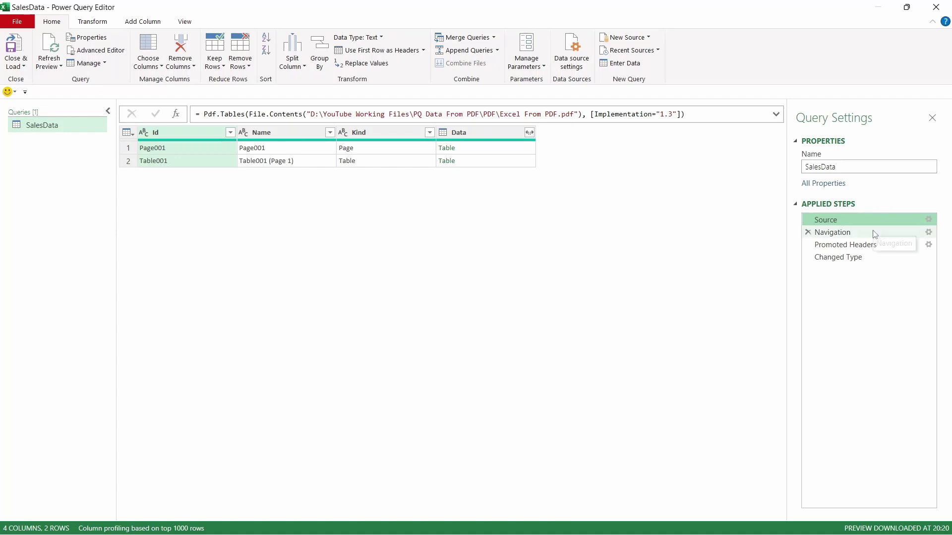
left_click(874, 233)
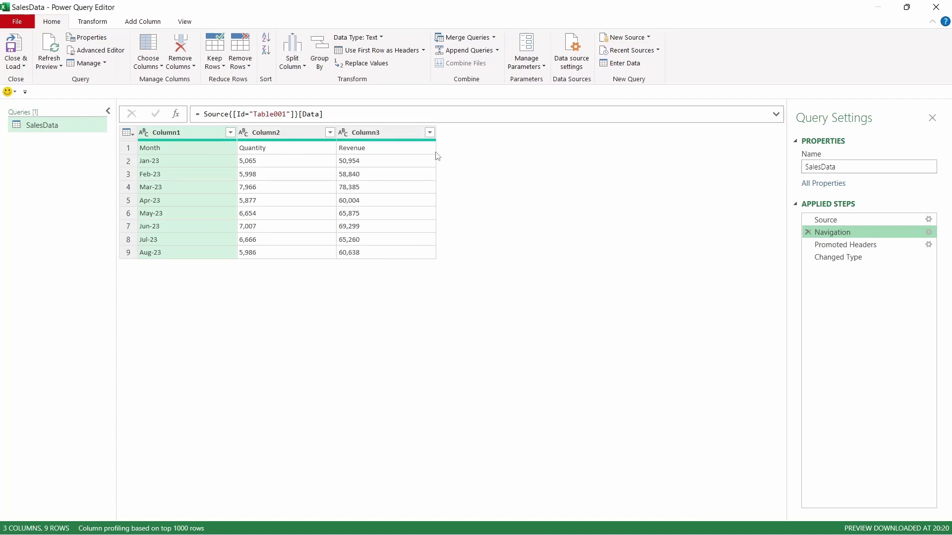
left_click(888, 246)
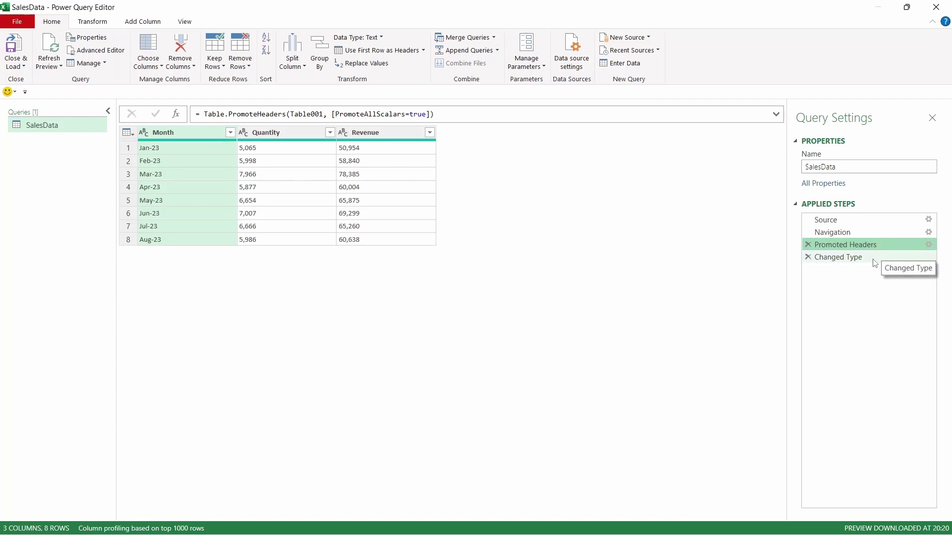
left_click(875, 263)
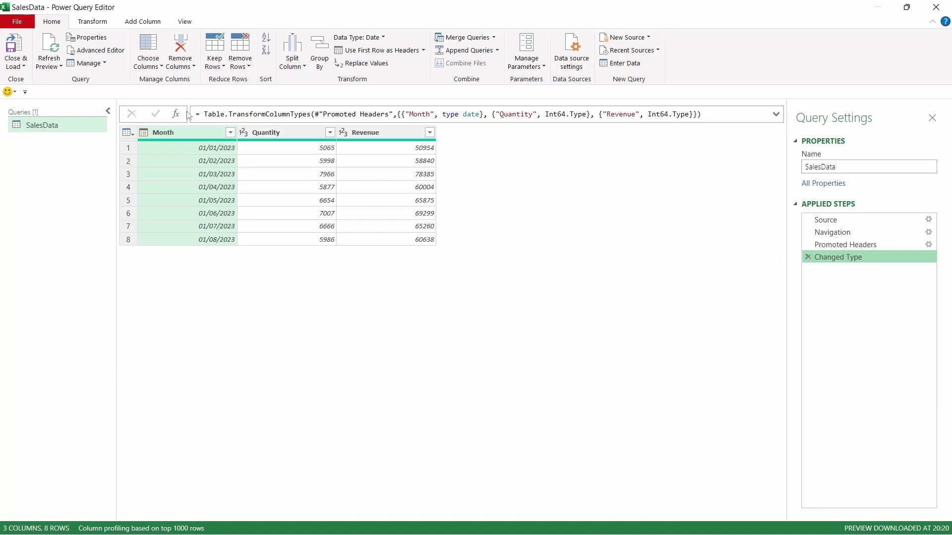
Step: Close & Load To a Table on the existing worksheet at =$A$1
left_click(23, 67)
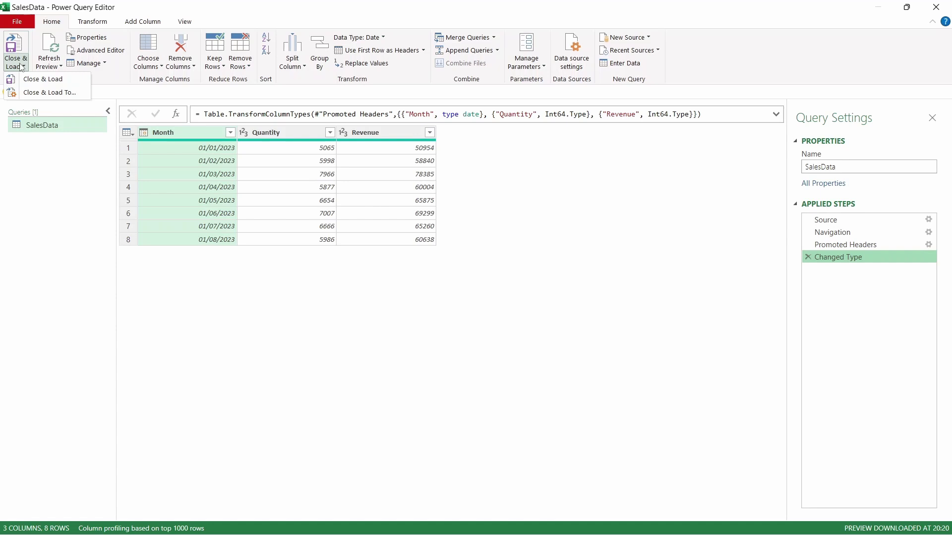
left_click(72, 93)
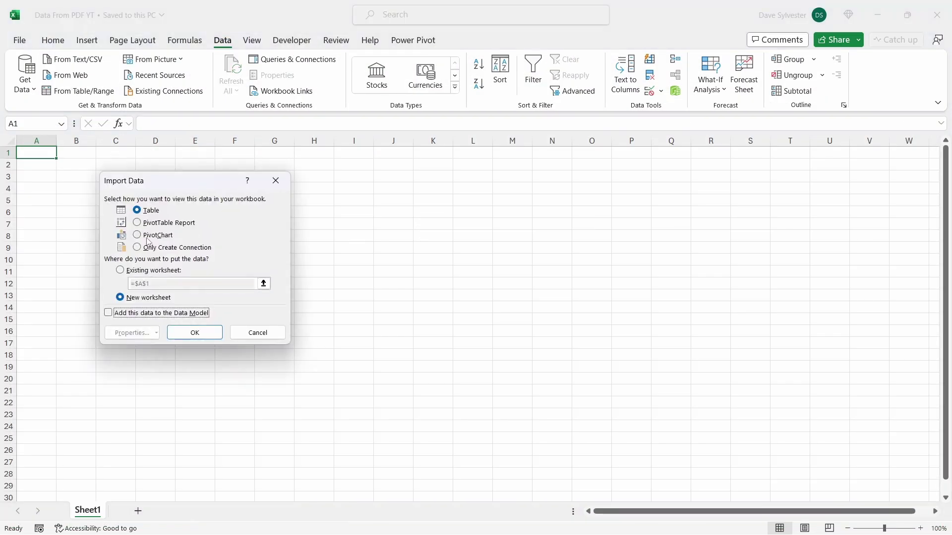
left_click(148, 271)
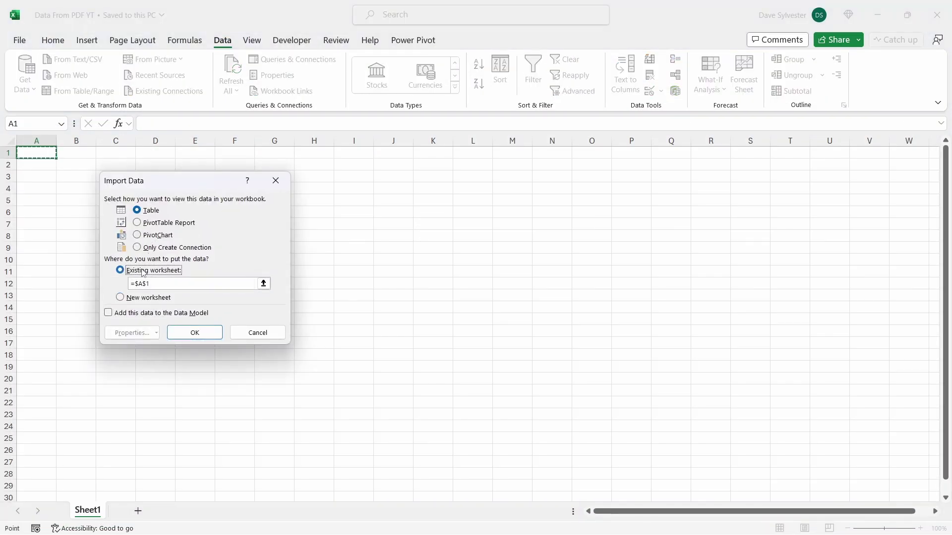
left_click(192, 331)
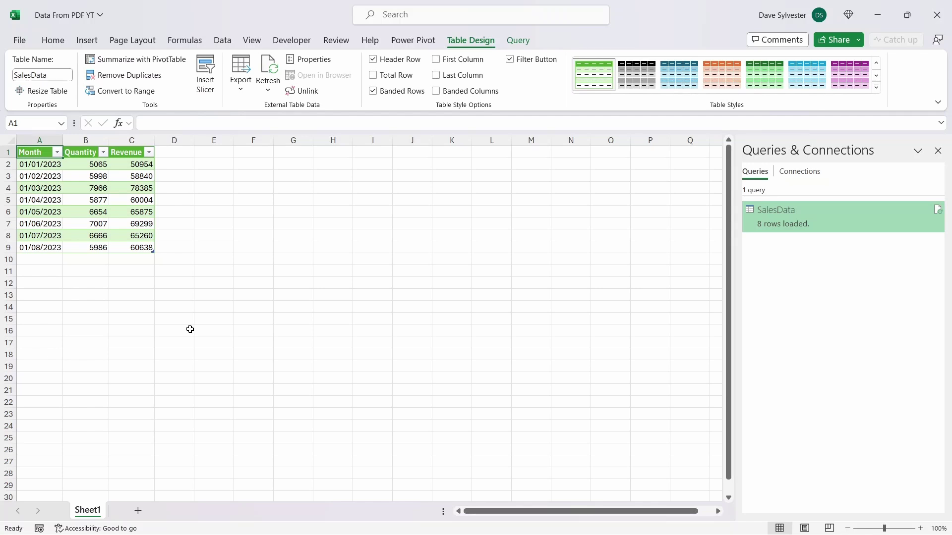
Step: Refresh the SalesData table from its right-click menu
right_click(88, 188)
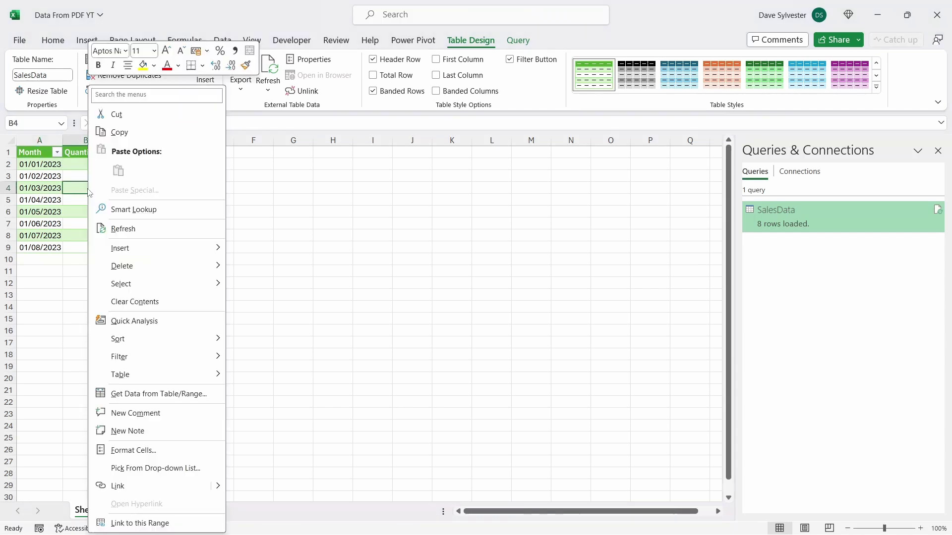
left_click(147, 230)
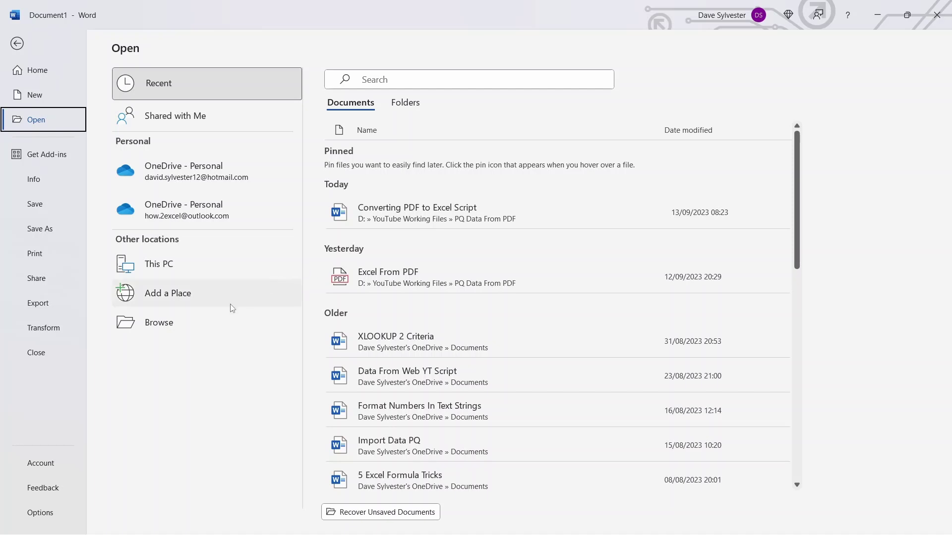
Step: Show PDF Files and open 'Excel From PDF' from YouTube Working Files > PQ Data From PDF > PDF
left_click(217, 322)
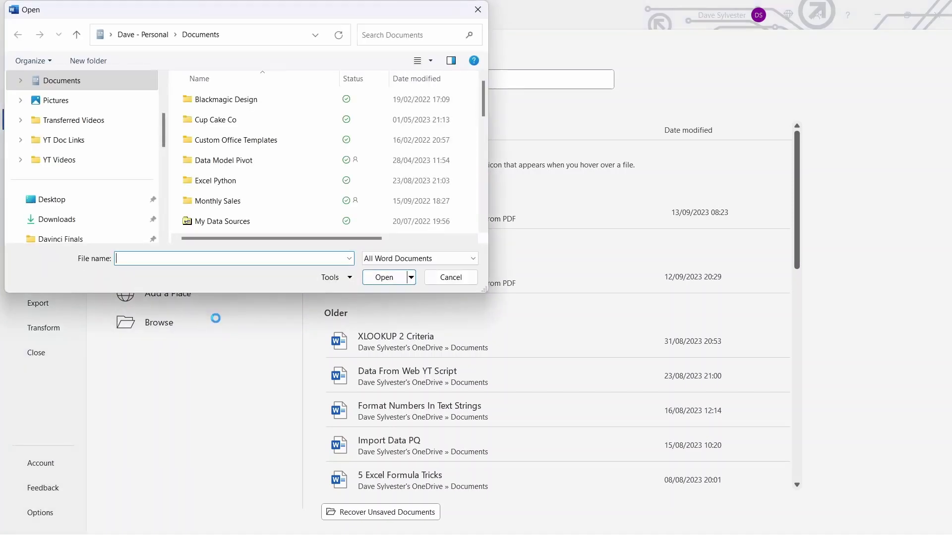
left_click(475, 259)
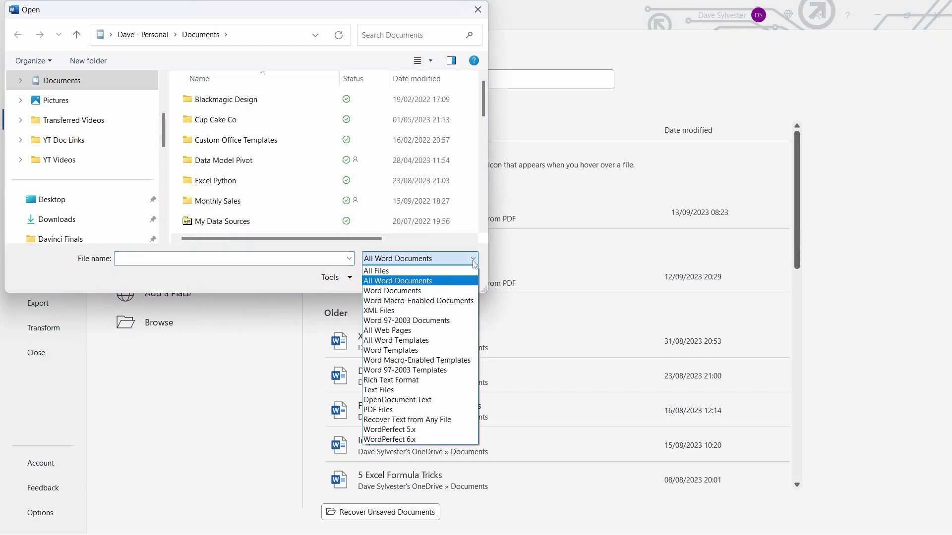
left_click(445, 406)
scroll(63, 189, "down", 5)
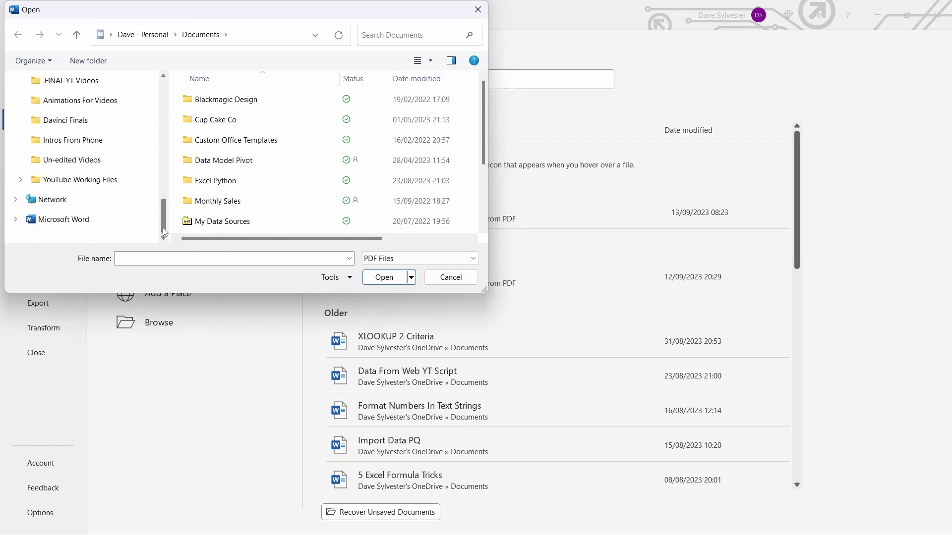
left_click(64, 184)
double_click(223, 120)
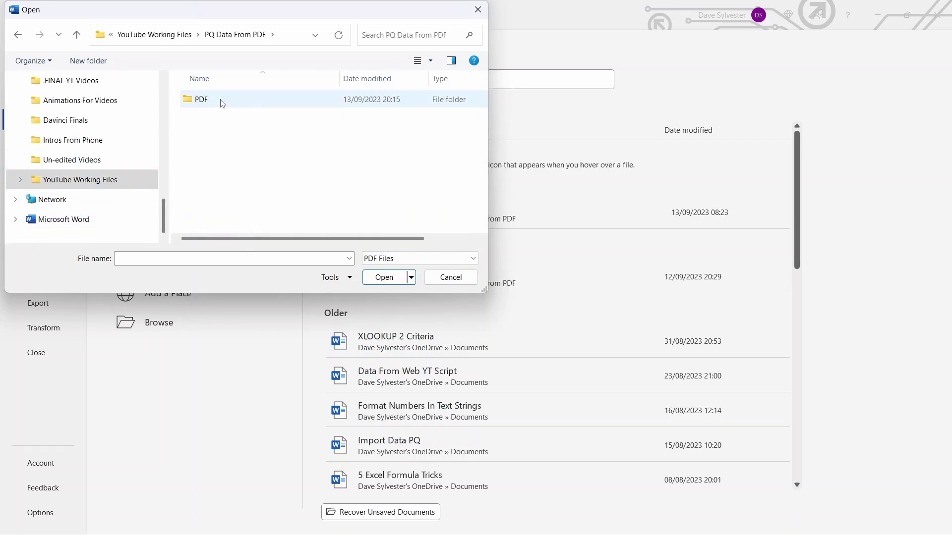
double_click(223, 99)
left_click(226, 109)
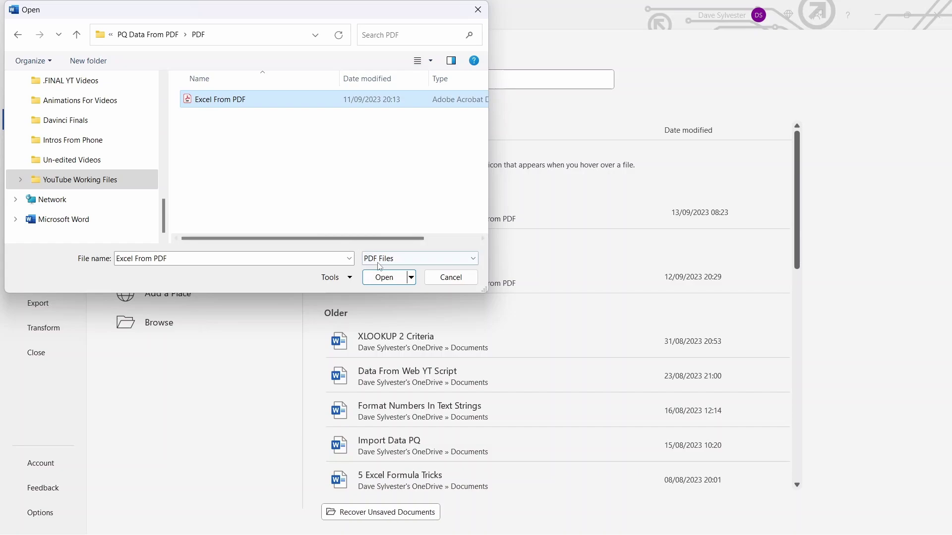
left_click(387, 278)
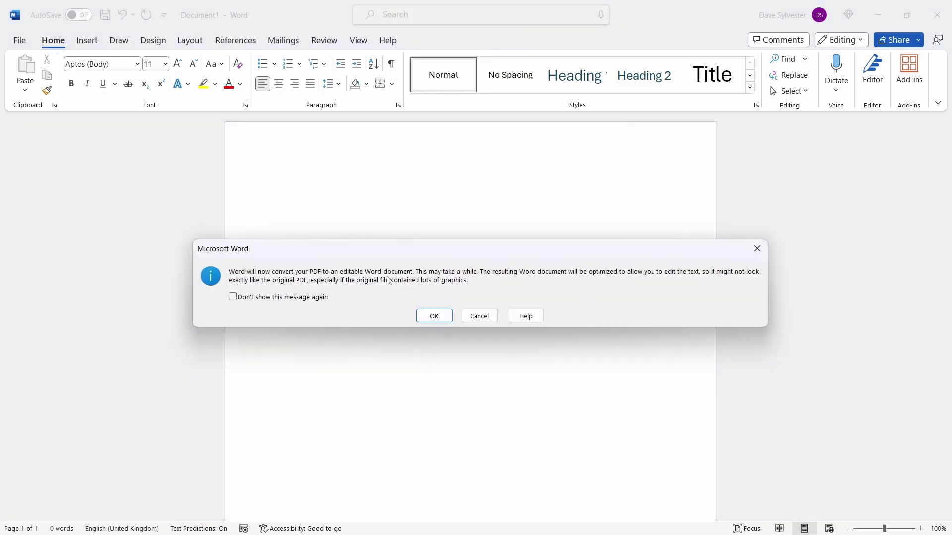
Step: Accept the Word conversion and select the Month, Quantity and Revenue sales table
left_click(435, 316)
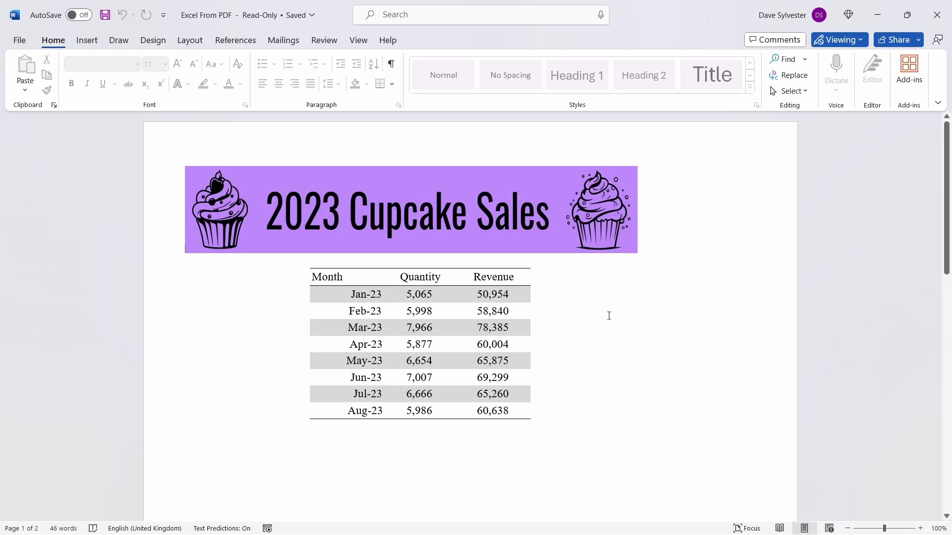
scroll(609, 316, "down", 1)
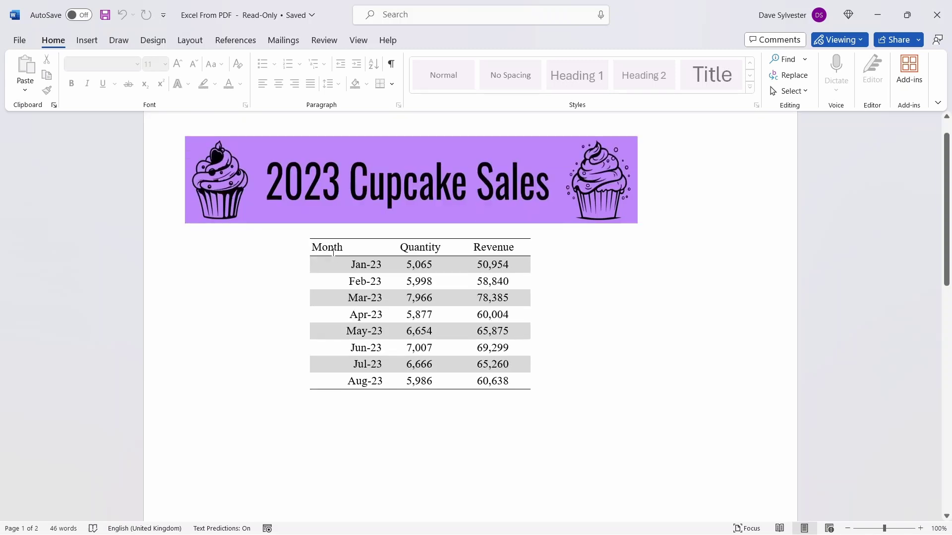
left_click_drag(313, 246, 518, 381)
key("ctrl+c")
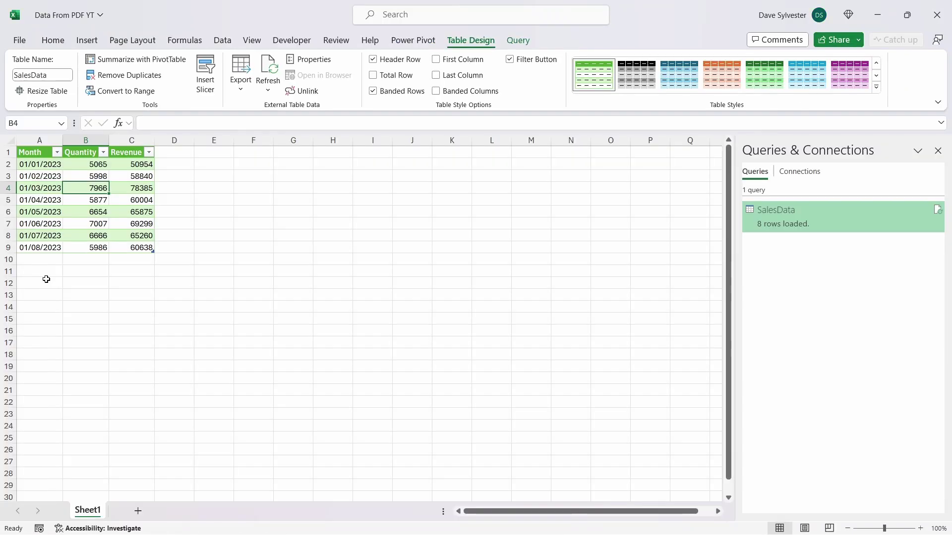
Step: Paste the sales table into A12 with Keep Text Only
left_click(46, 279)
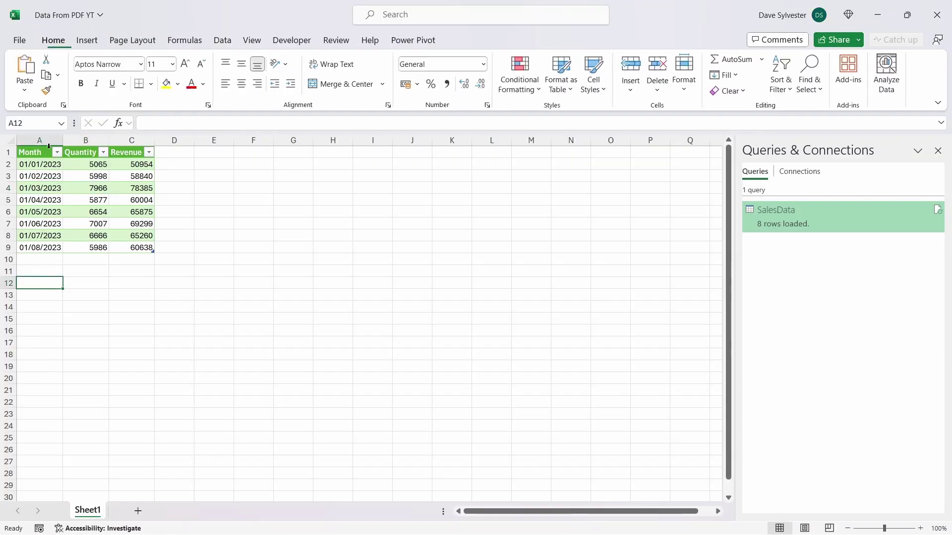
left_click(28, 93)
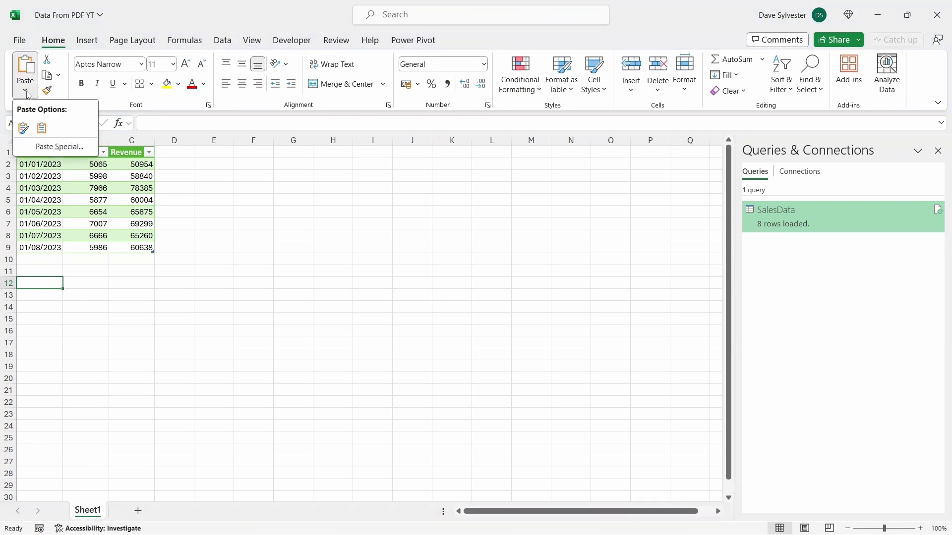
left_click(44, 133)
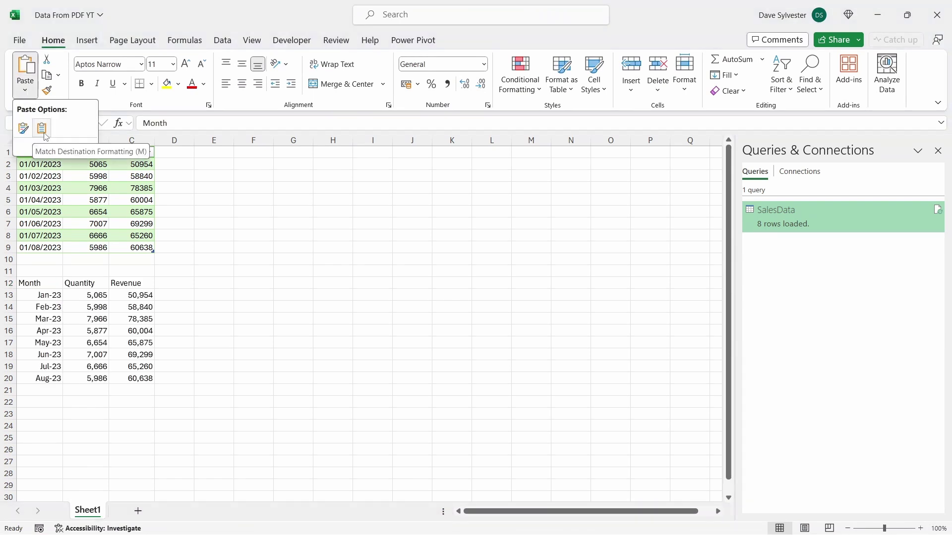
left_click(263, 302)
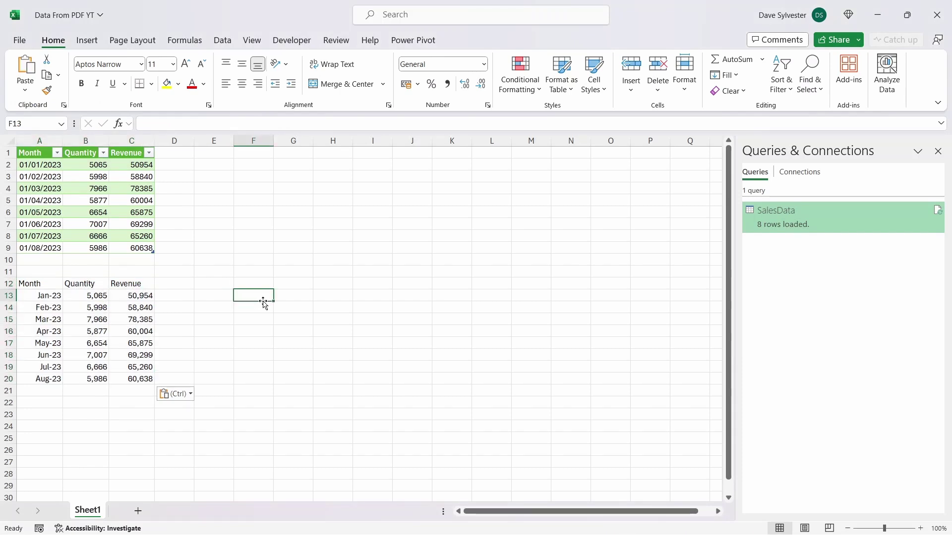